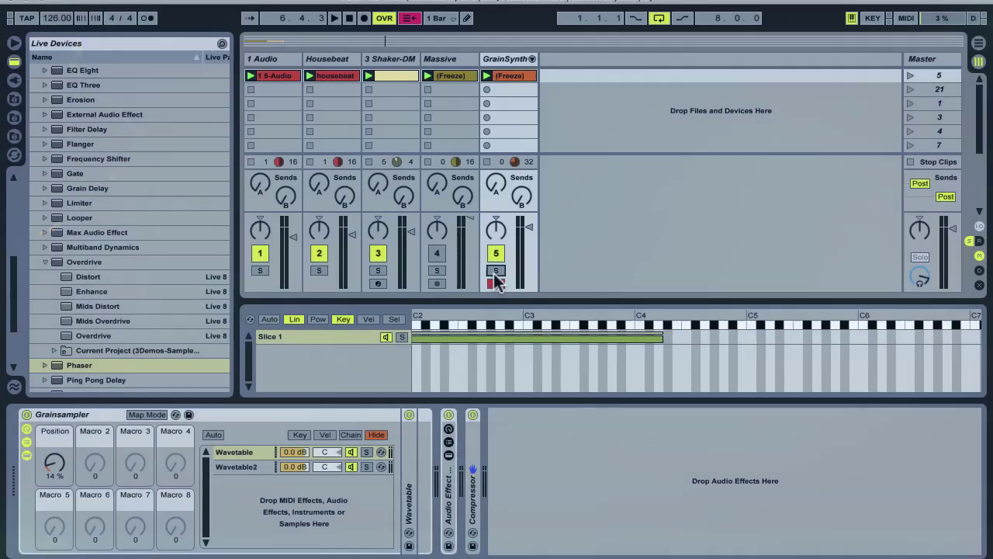
# Play GrainSynth soloed, sweeping the Position macro to about 65 %, then unsolo and lower it to 53 %
pyautogui.click(495, 271)
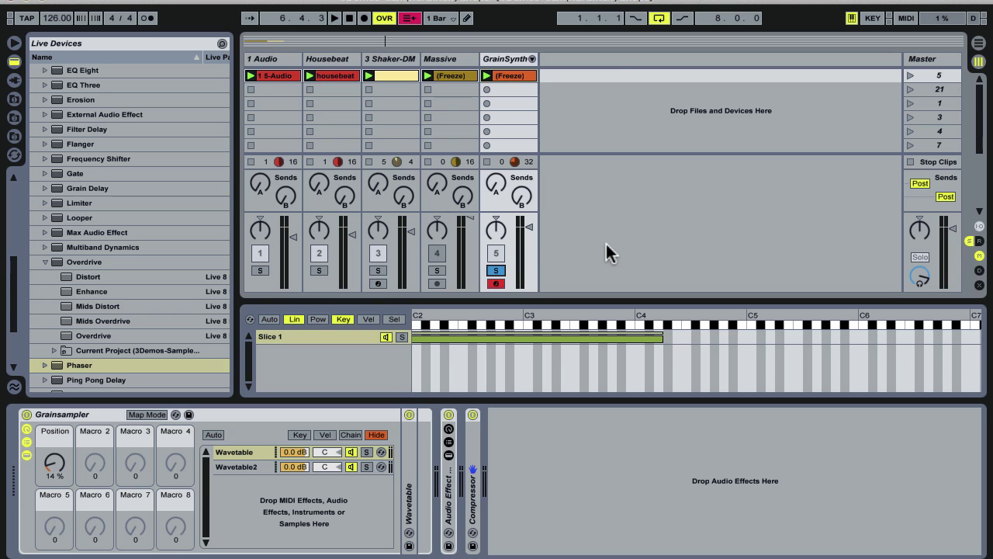
pyautogui.press('space')
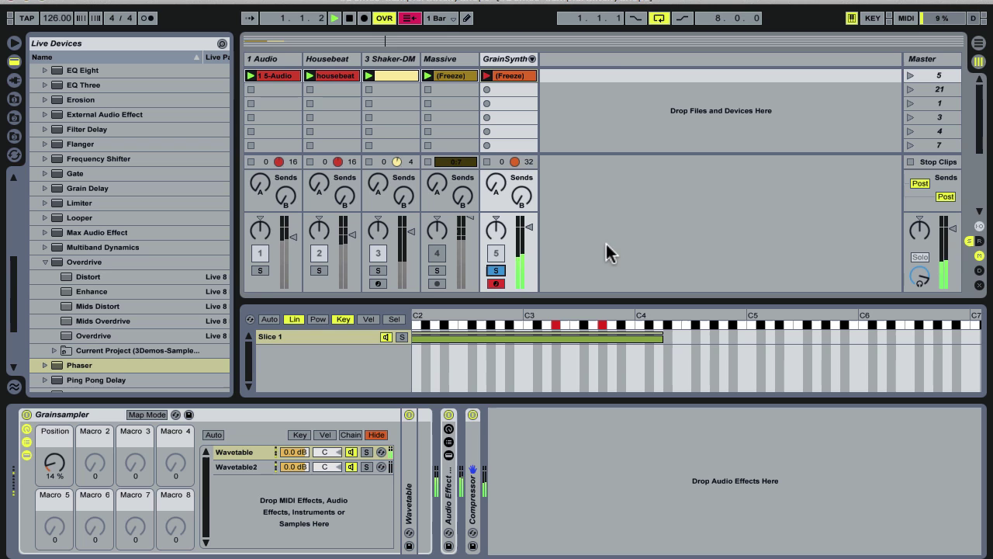
pyautogui.moveTo(55, 463); pyautogui.dragTo(54, 420)
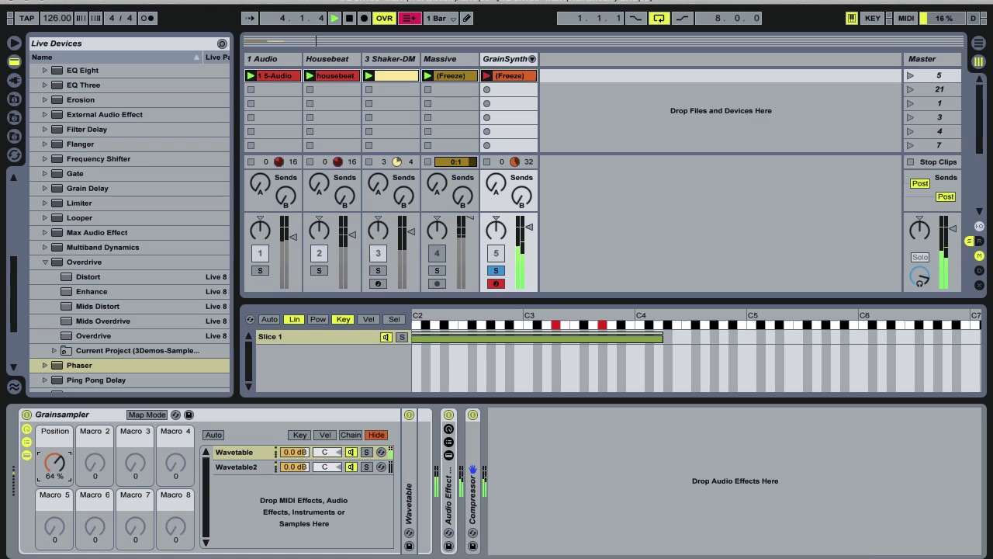
pyautogui.click(497, 271)
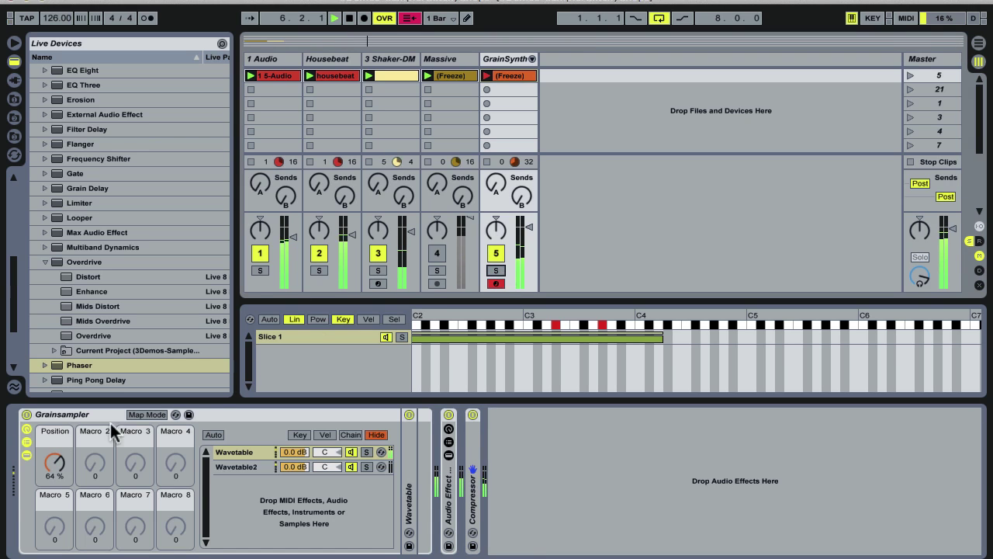
pyautogui.moveTo(51, 462); pyautogui.dragTo(51, 497)
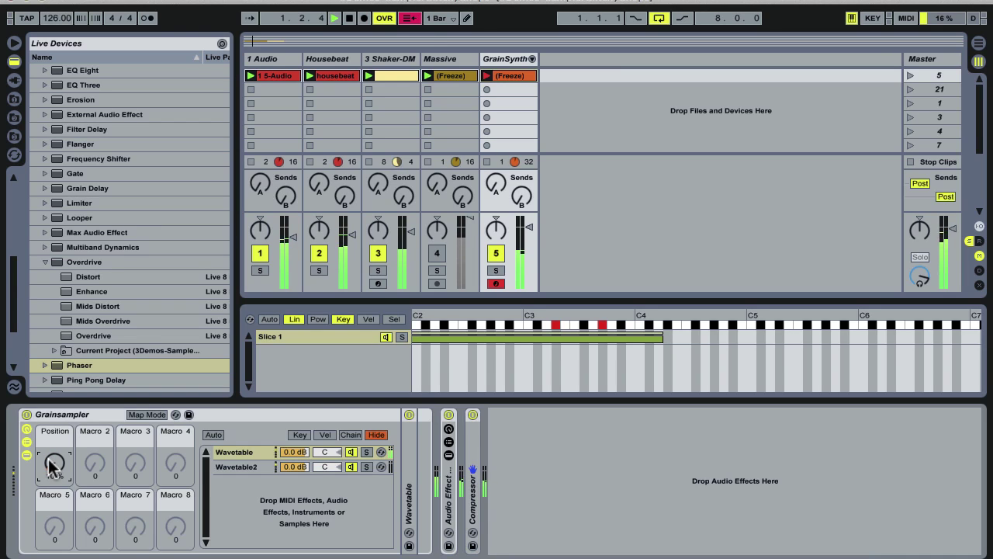
# Stop playback of the GrainSynth preview
pyautogui.press('space')
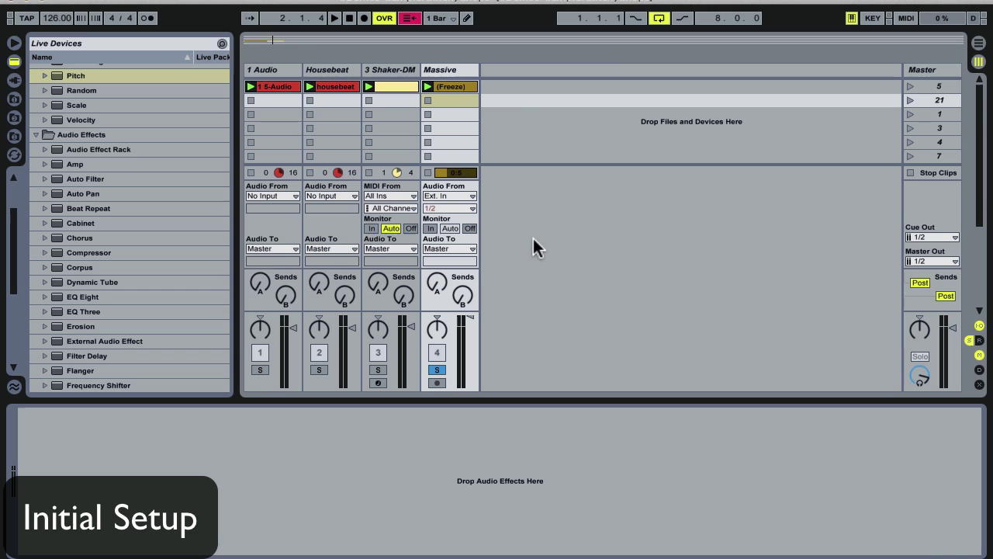
# Play the original four-track set briefly from the top, then stop it
pyautogui.click(350, 18)
pyautogui.press('space')
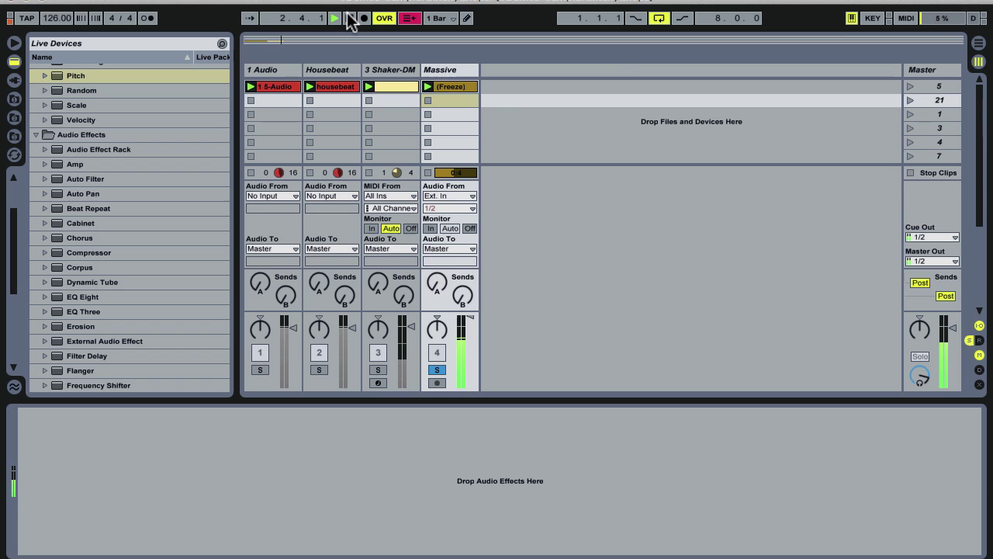
pyautogui.click(349, 18)
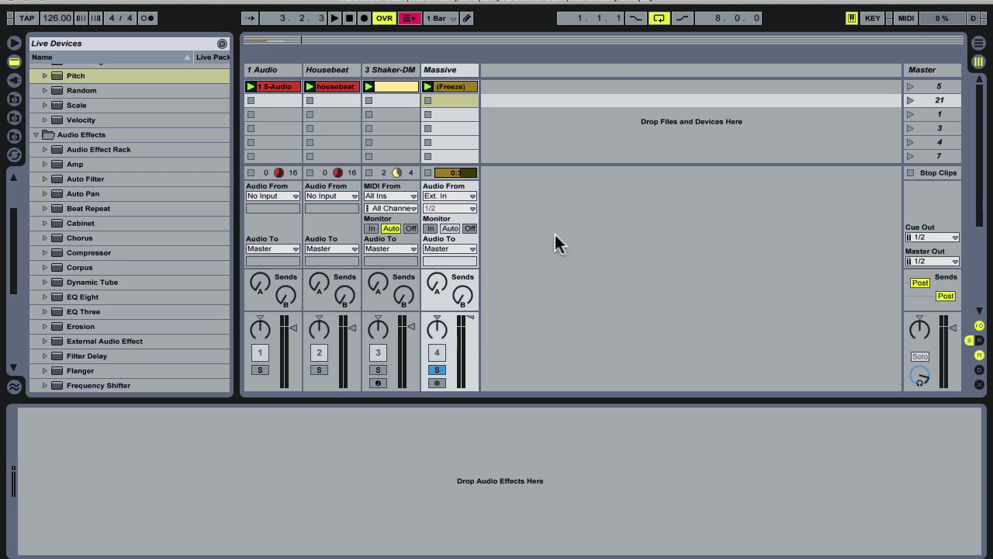
# Slice the Massive freeze clip to a new MIDI track with the Slice to single Sampler preset
pyautogui.rightClick(455, 89)
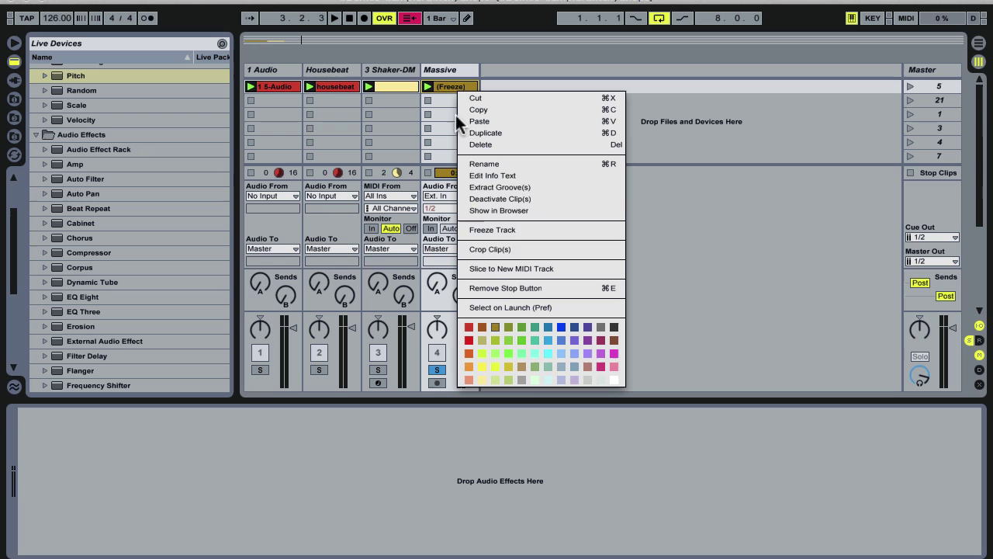
pyautogui.click(490, 266)
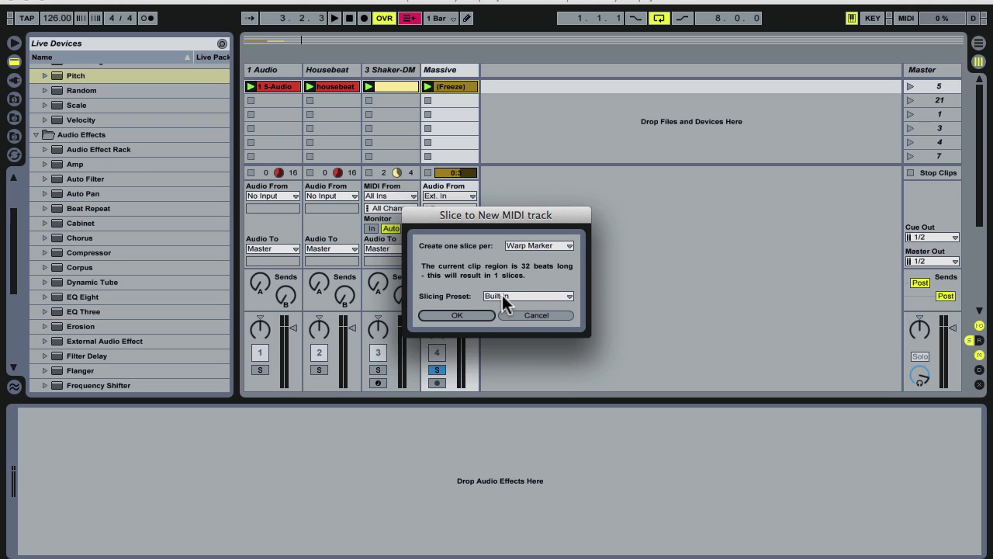
pyautogui.click(502, 295)
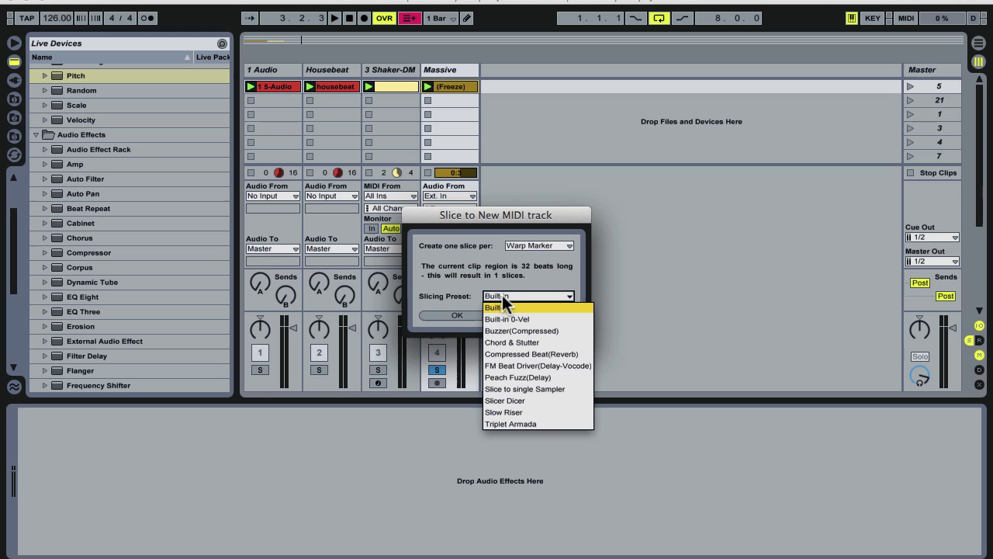
pyautogui.click(508, 390)
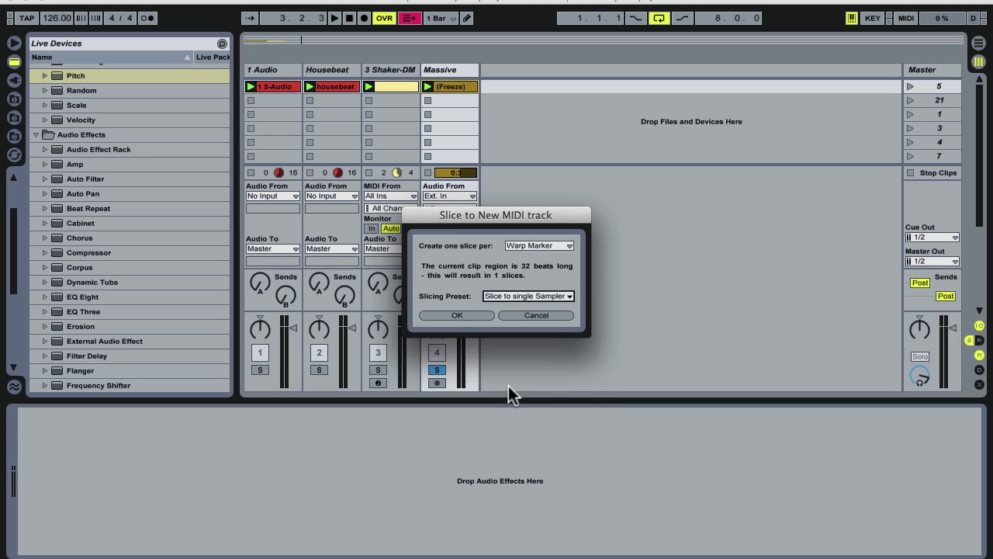
pyautogui.click(452, 317)
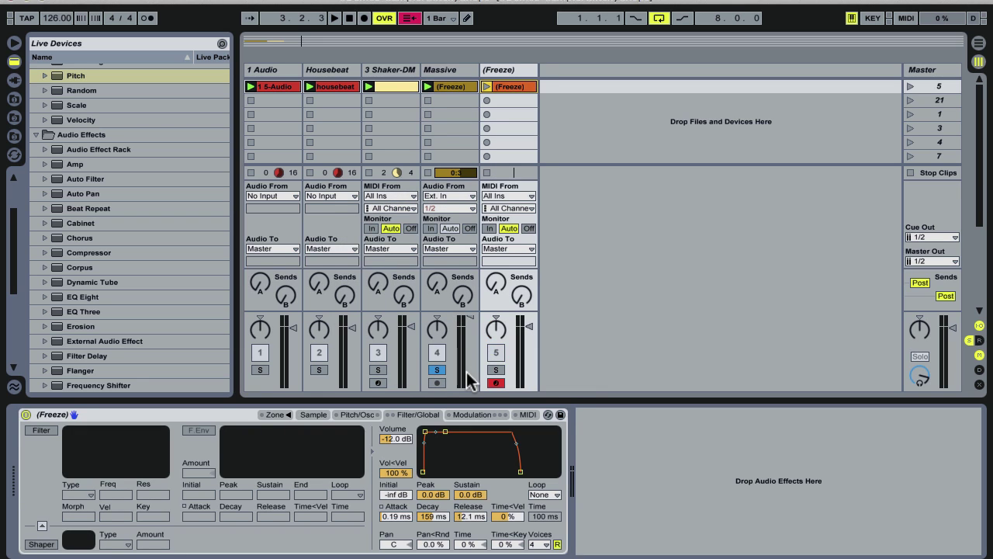
# In the Zone editor, stretch Slice 1 over the whole keyboard, then show Sample settings
pyautogui.click(272, 416)
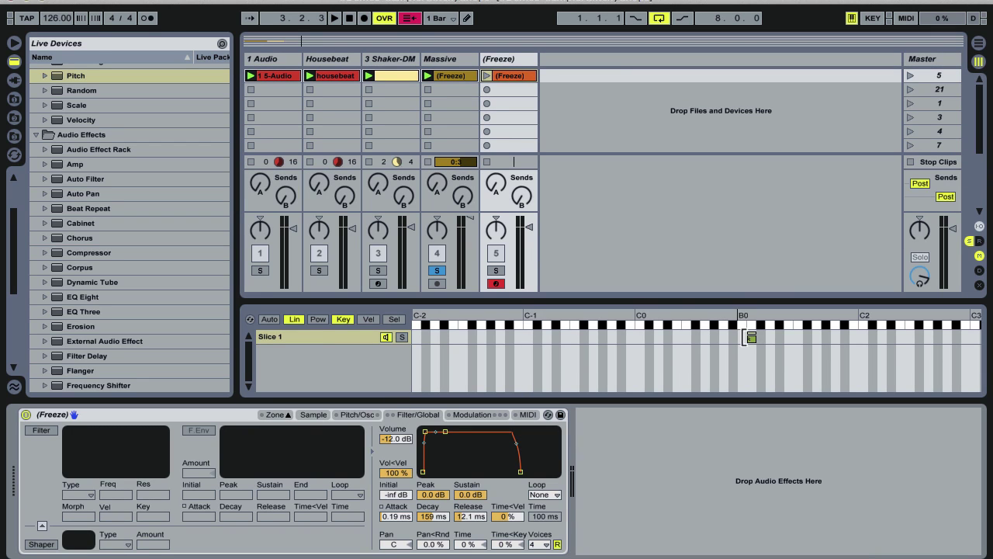
pyautogui.moveTo(747, 337); pyautogui.dragTo(431, 338)
pyautogui.moveTo(757, 336); pyautogui.dragTo(979, 338)
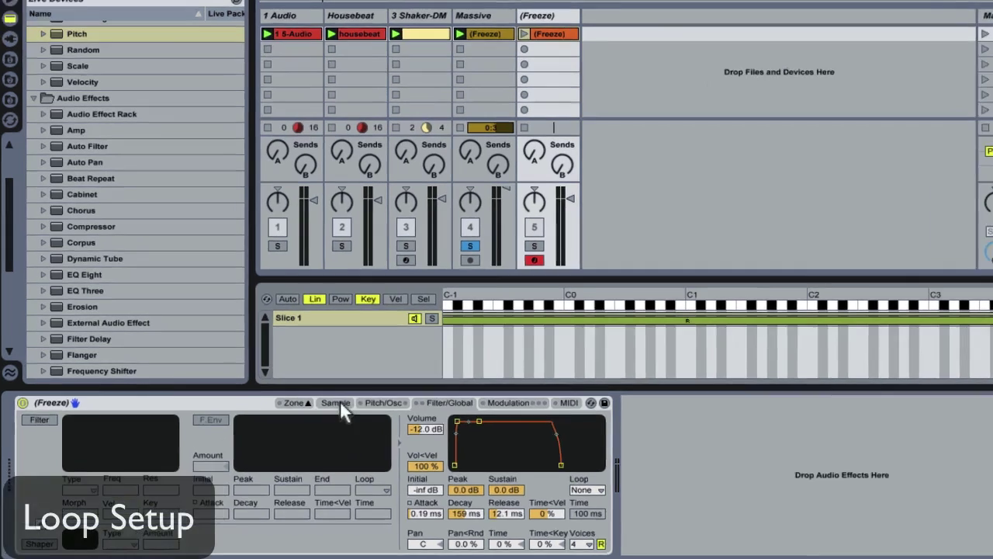
pyautogui.click(313, 414)
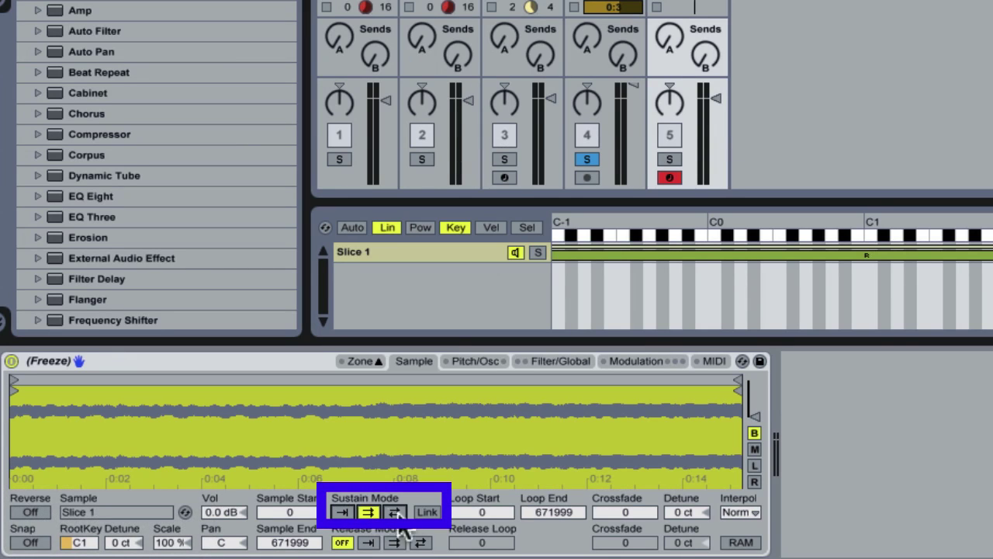
# Set Sustain Mode to forward loop, enable Link, and set Sample Start to 50
pyautogui.click(368, 512)
pyautogui.click(428, 512)
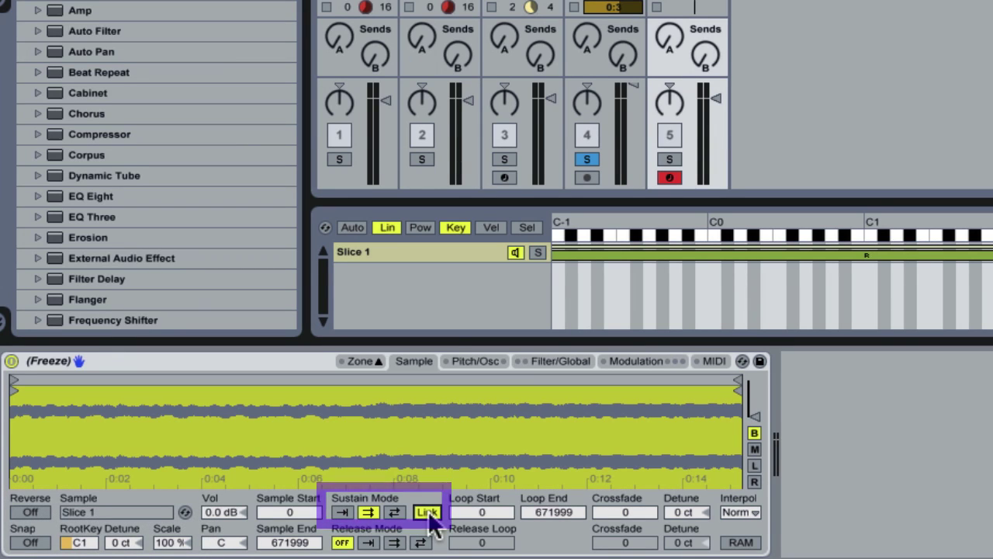
pyautogui.click(292, 513)
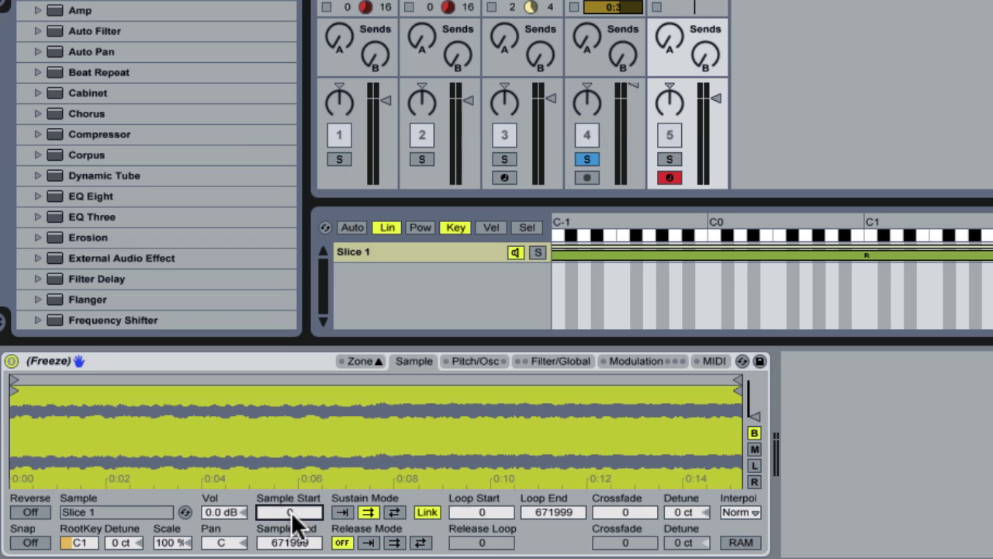
pyautogui.write('50')
pyautogui.press('Return')
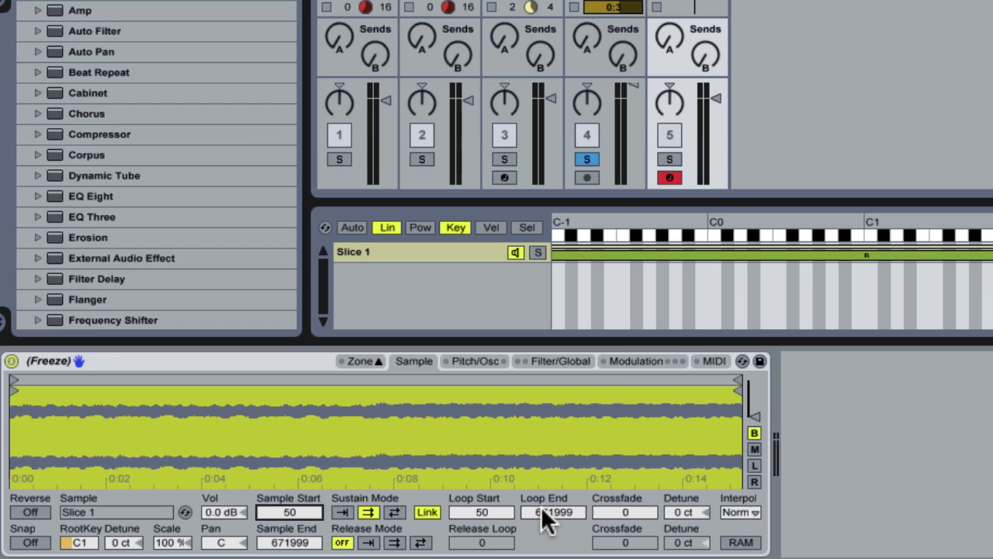
# Solo the Sampler track and set Loop End to 1000 with a crossfade of 50
pyautogui.click(670, 159)
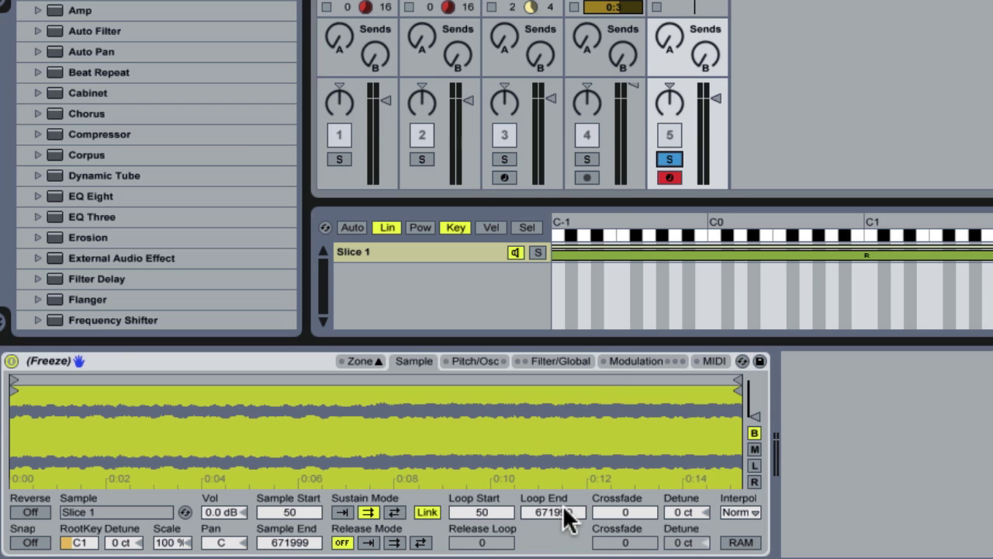
pyautogui.moveTo(564, 518); pyautogui.dragTo(564, 558)
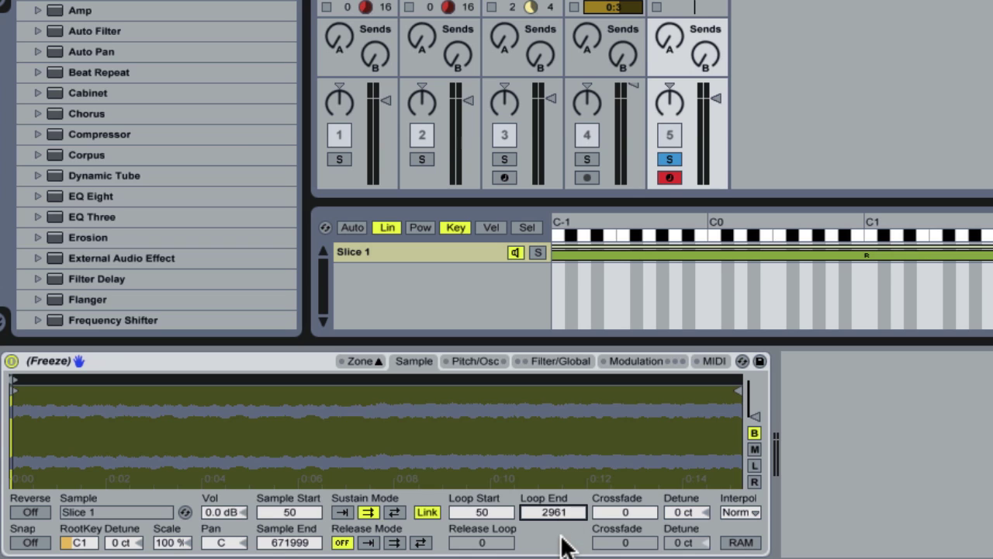
pyautogui.write('1000')
pyautogui.press('Return')
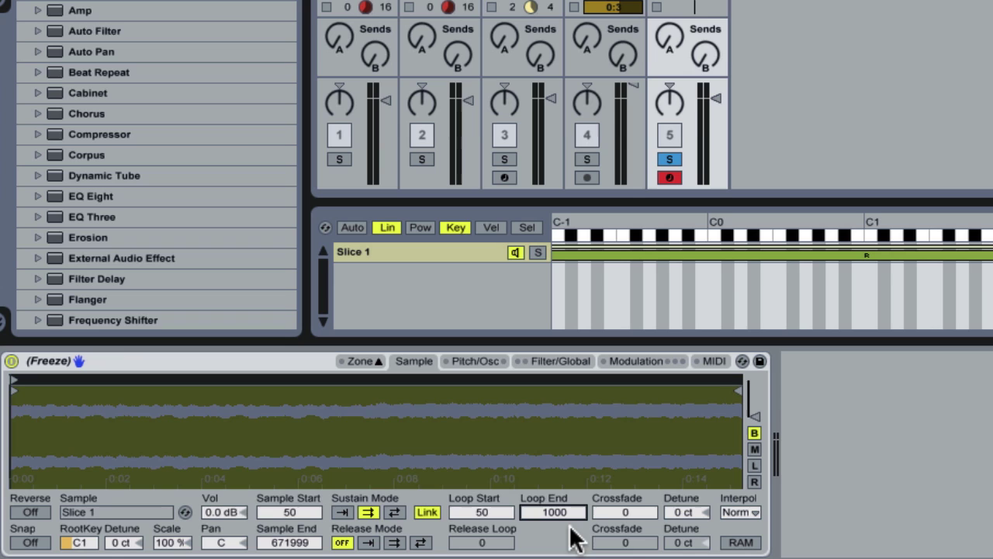
pyautogui.moveTo(627, 525); pyautogui.dragTo(622, 519)
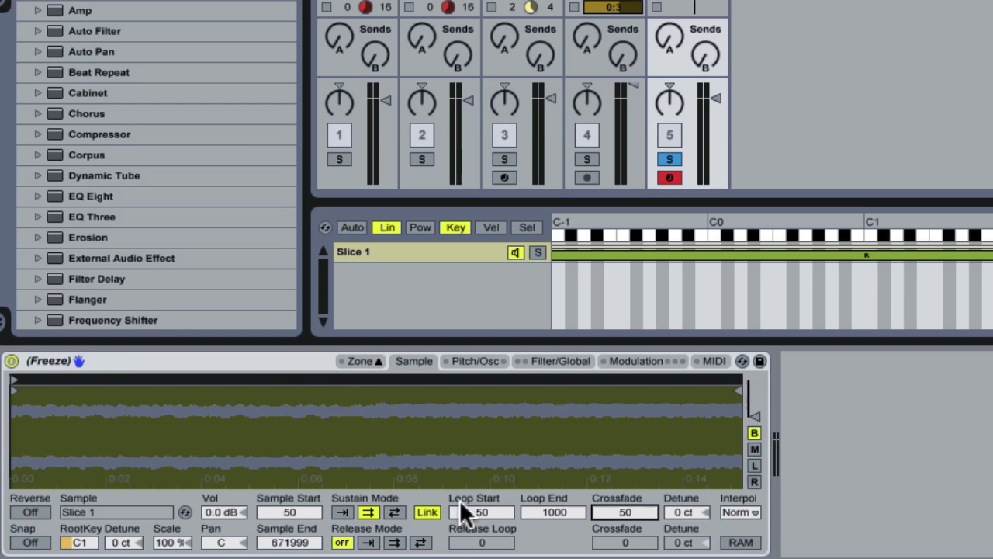
# Group the Sampler into an Instrument Rack
pyautogui.click(273, 360)
pyautogui.rightClick(273, 360)
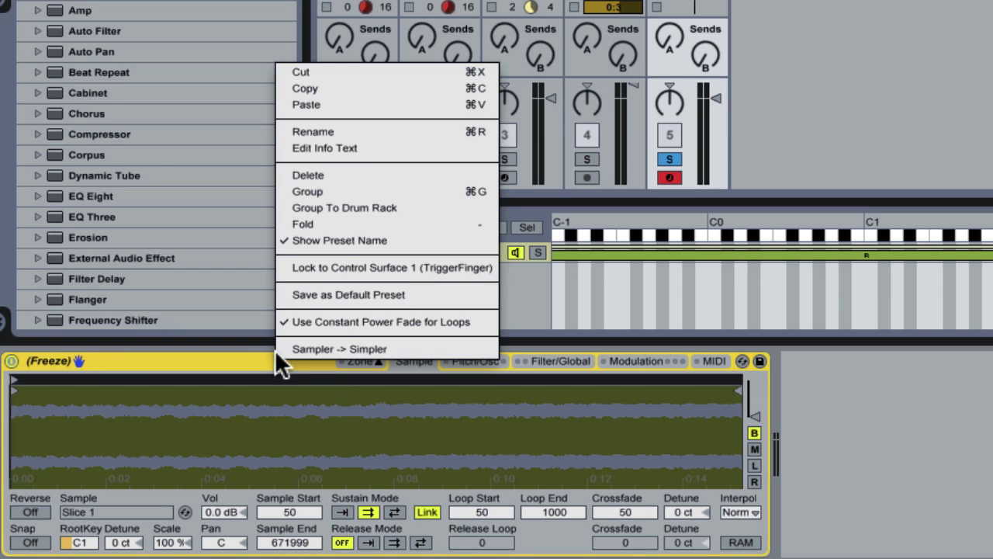
pyautogui.click(346, 190)
pyautogui.rightClick(507, 510)
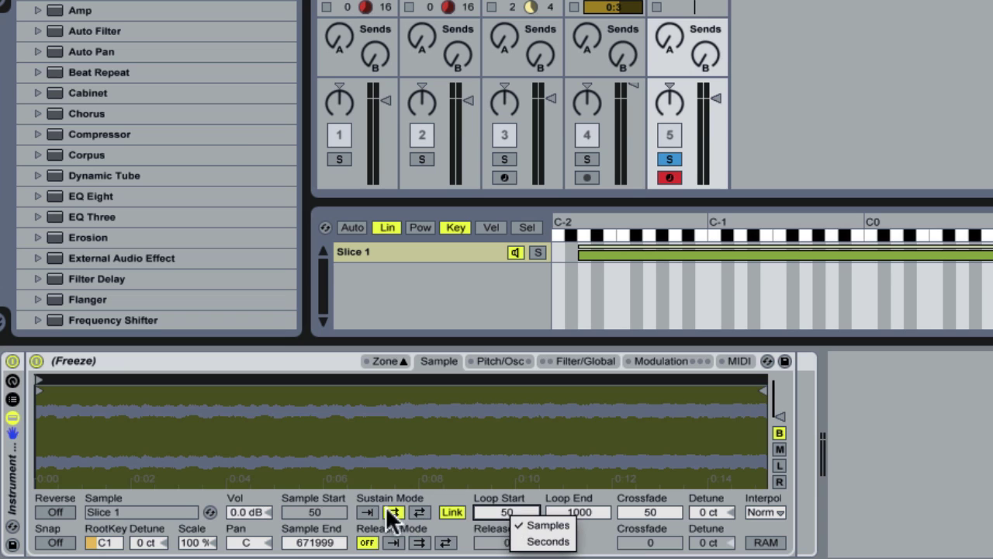
# Keep loop values in samples, then switch on the Aux envelope on the Modulation tab
pyautogui.rightClick(335, 511)
pyautogui.rightClick(520, 504)
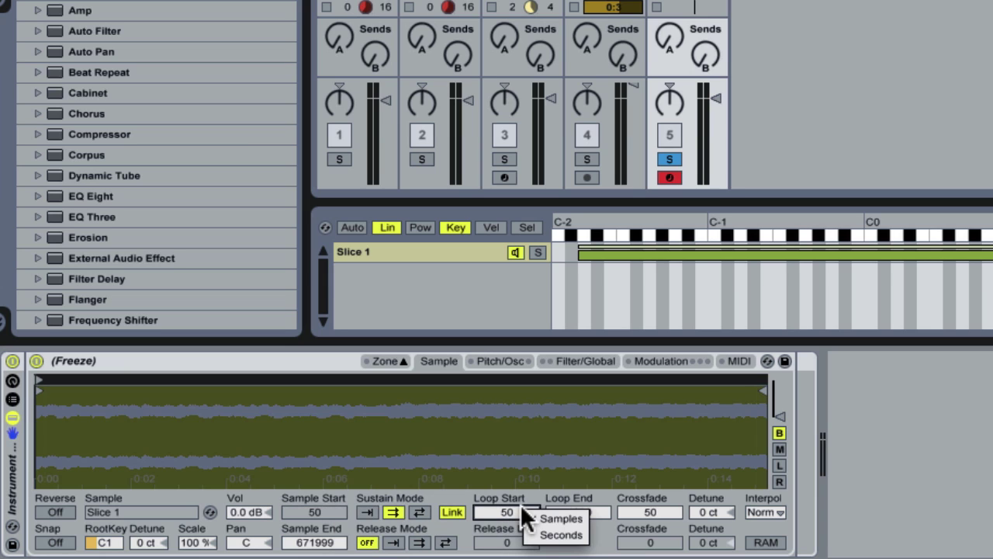
pyautogui.click(593, 537)
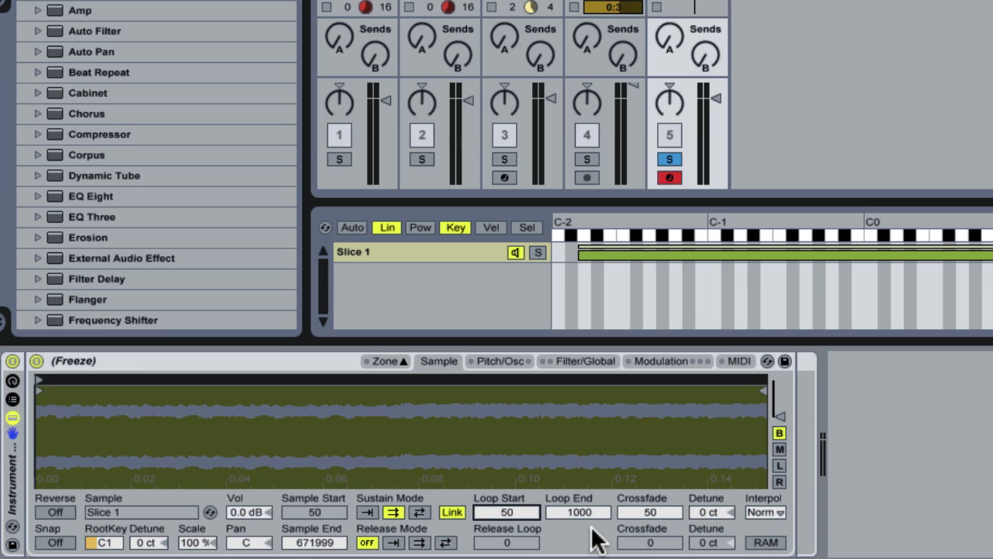
pyautogui.click(671, 363)
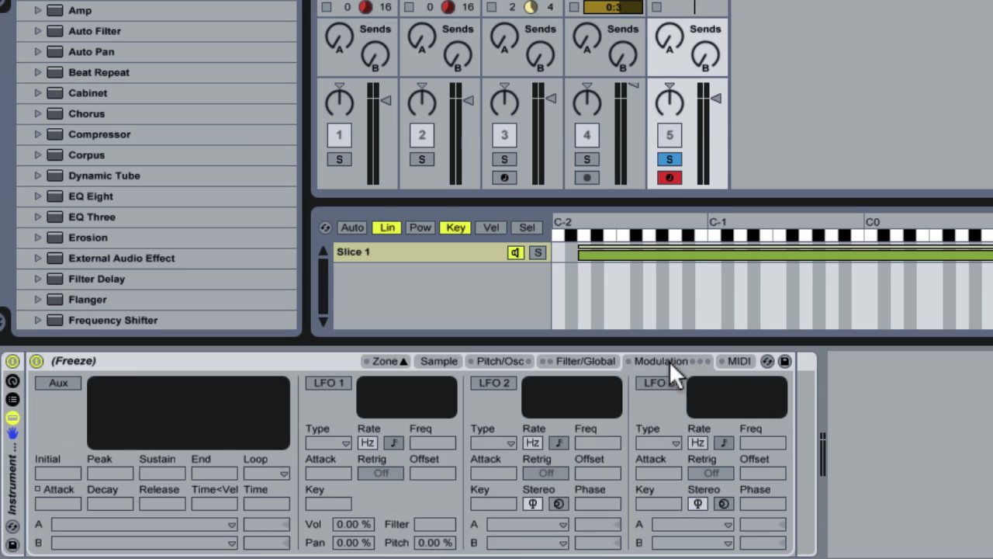
pyautogui.click(57, 381)
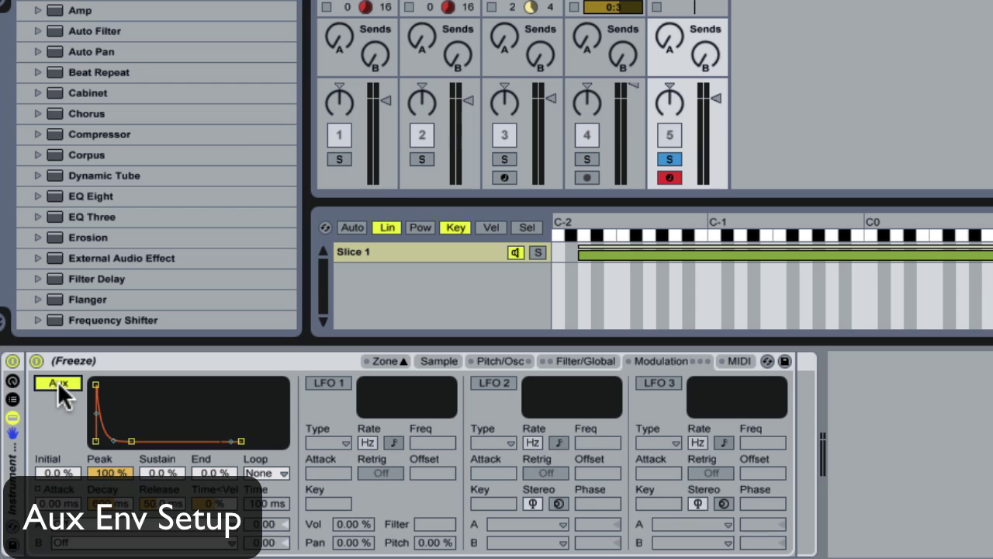
# Route Aux A to Loop Start at amount 100, with 0 % peak and 1 ms decay and release
pyautogui.click(124, 525)
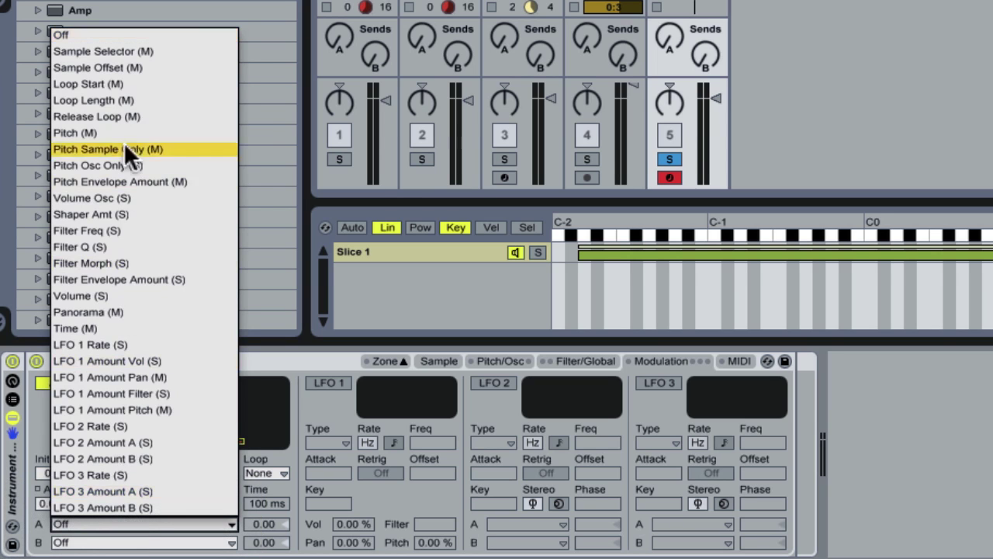
pyautogui.click(123, 83)
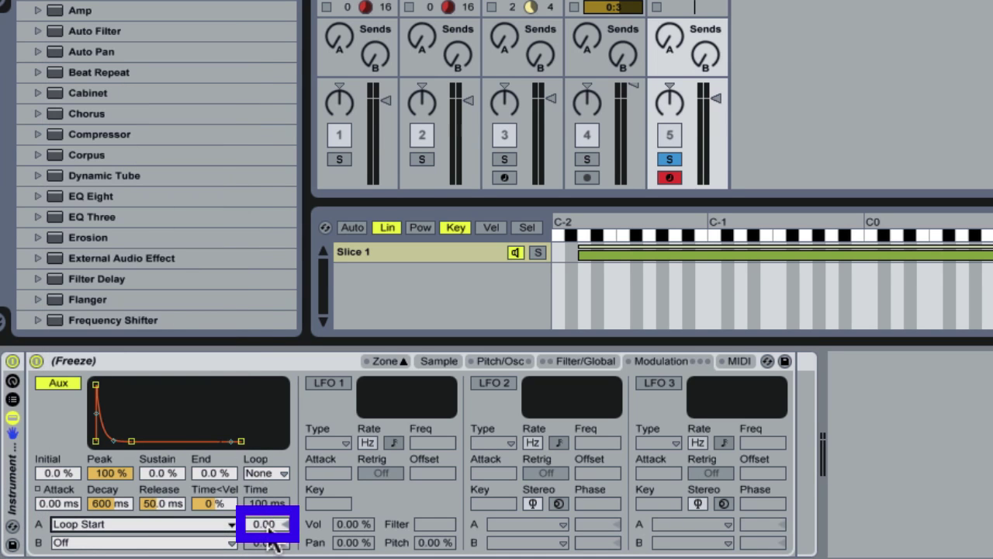
pyautogui.moveTo(270, 526); pyautogui.dragTo(269, 466)
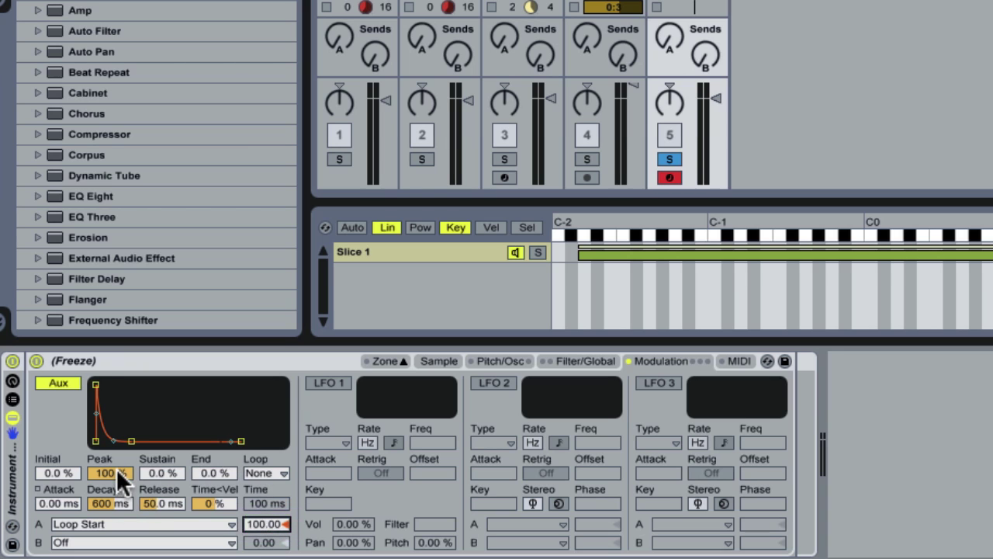
pyautogui.moveTo(117, 468); pyautogui.dragTo(116, 471)
pyautogui.moveTo(163, 503); pyautogui.dragTo(164, 505)
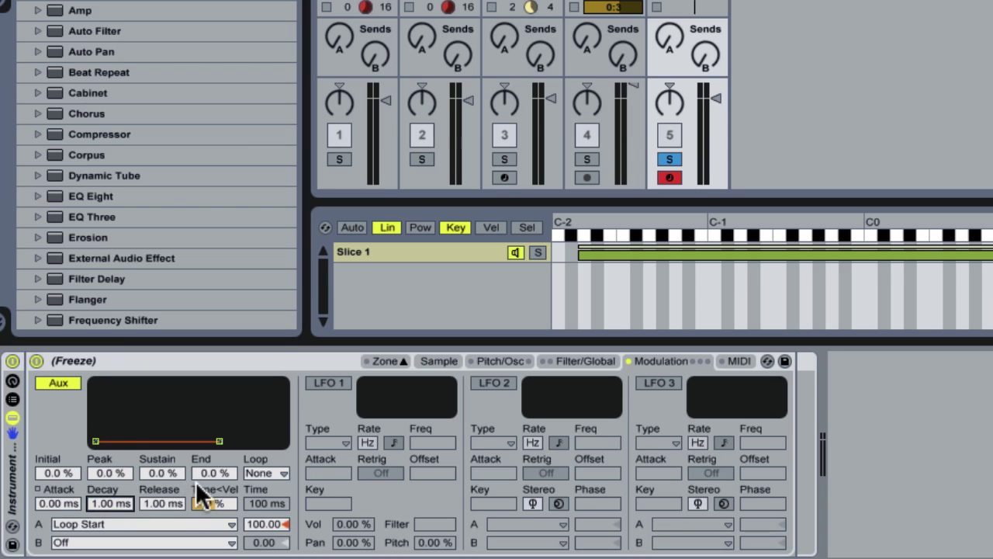
# Map the Aux sustain level to Macro 1, Ae Sustain, and turn it to 58 %
pyautogui.rightClick(165, 470)
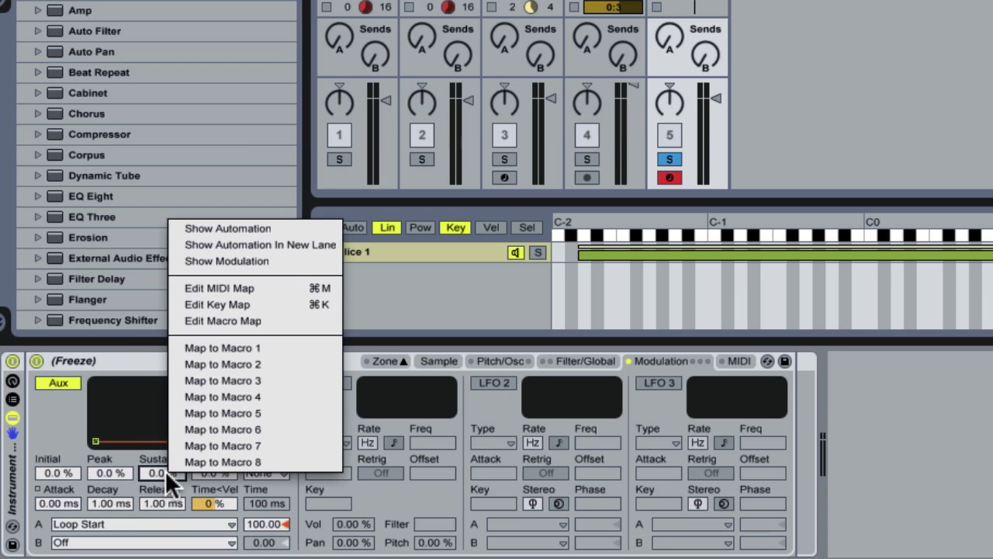
pyautogui.click(188, 347)
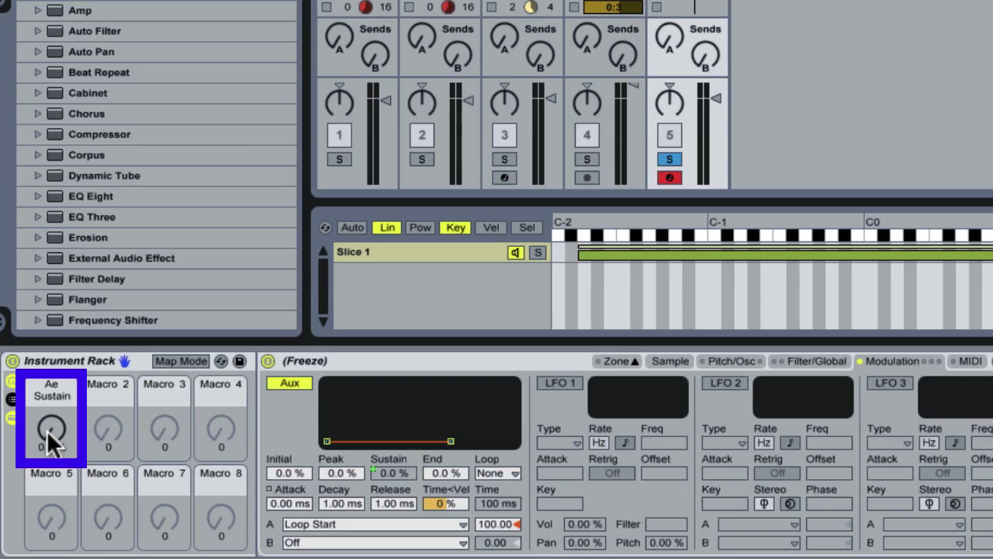
pyautogui.moveTo(47, 430); pyautogui.dragTo(46, 388)
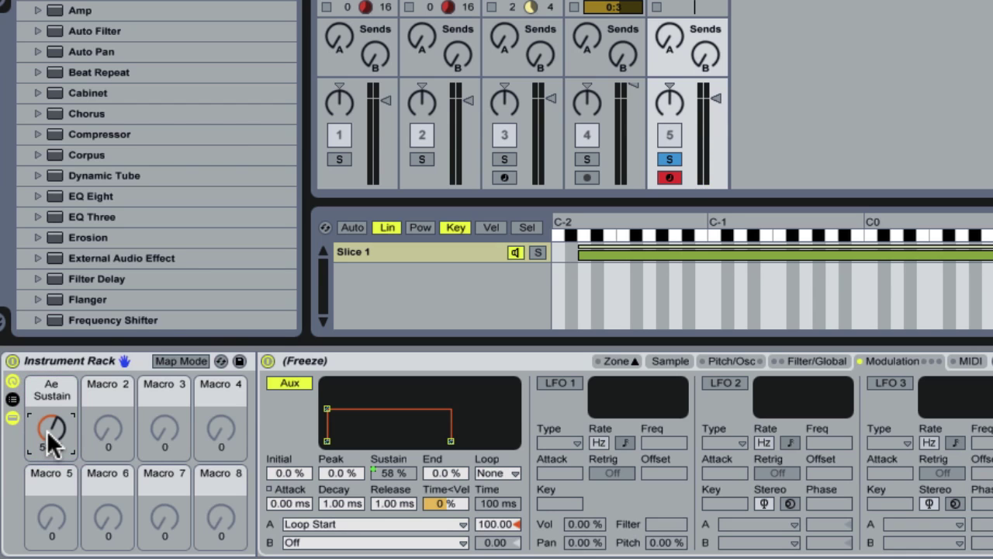
# Duplicate the (Freeze) chain from the rack's chain list
pyautogui.click(12, 399)
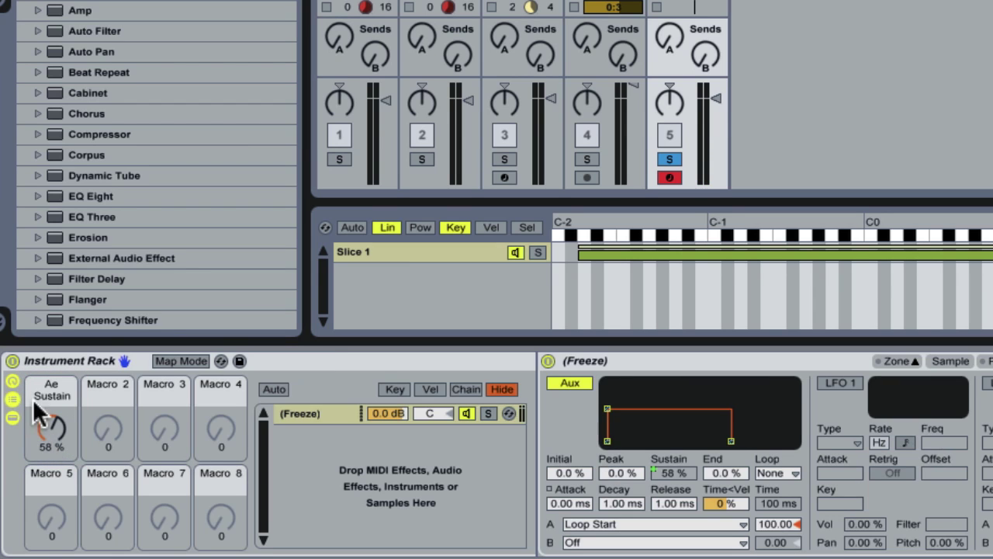
pyautogui.rightClick(289, 411)
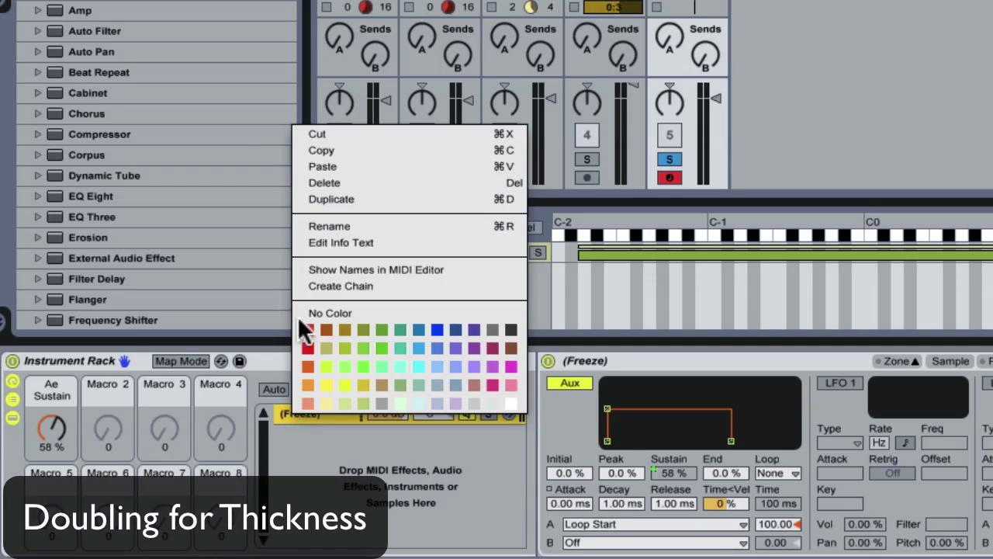
pyautogui.click(327, 199)
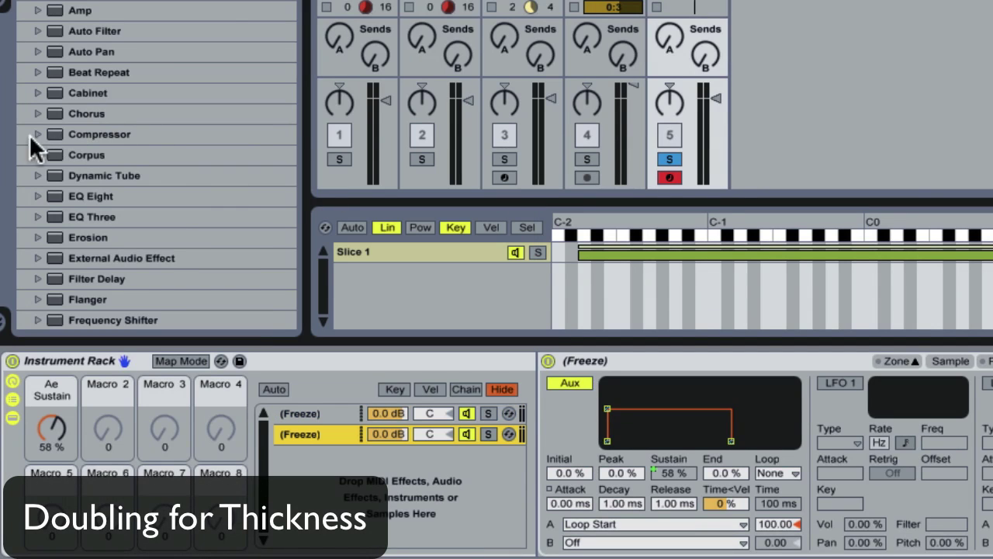
# Add a +12 st Pitch device to the copied chain and lower Ae Sustain to 13 %
pyautogui.click(439, 381)
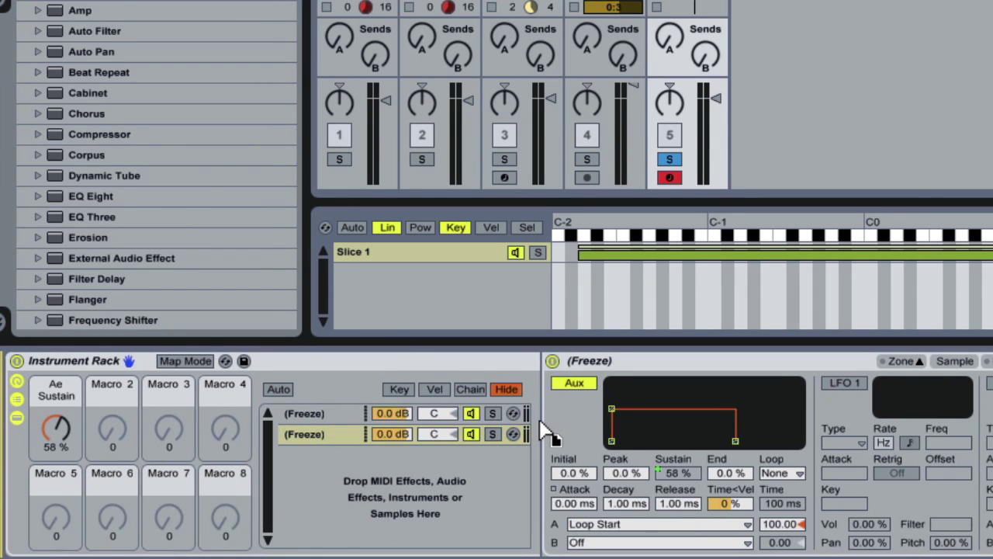
pyautogui.moveTo(542, 422); pyautogui.dragTo(546, 417)
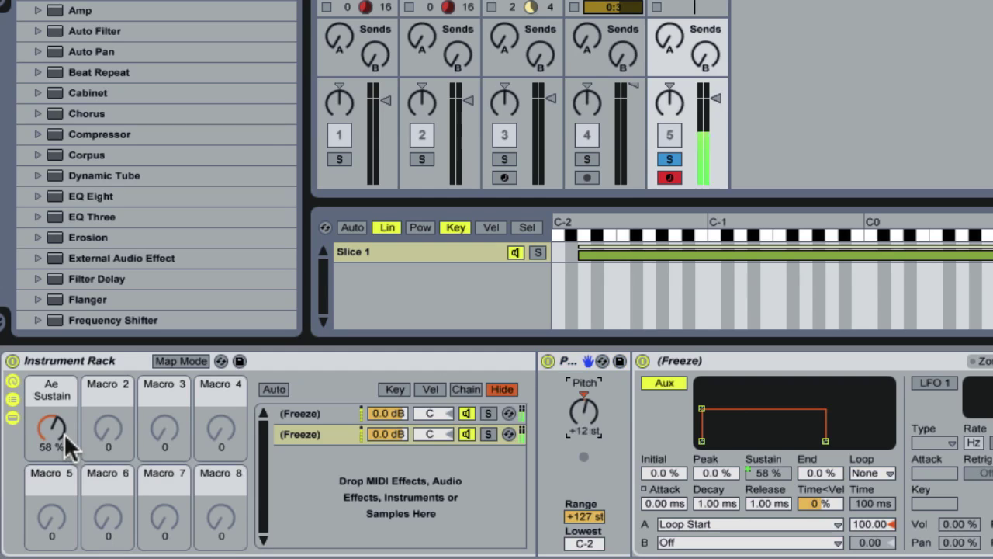
pyautogui.moveTo(52, 428); pyautogui.dragTo(52, 463)
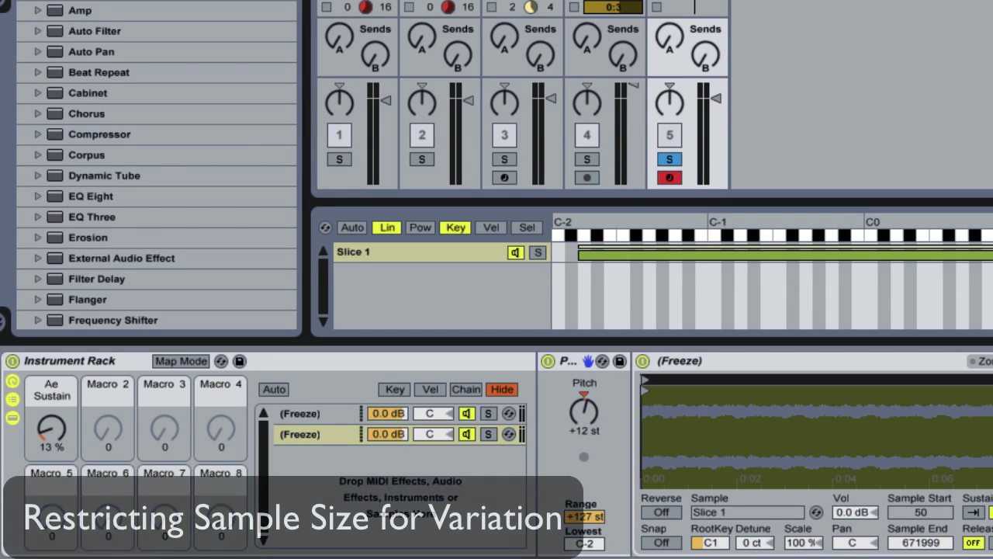
# Move the Sampler's Sample End marker in to 341475, then sweep the Ae Sustain macro to hear the loop
pyautogui.hscroll(5, 497, 453)
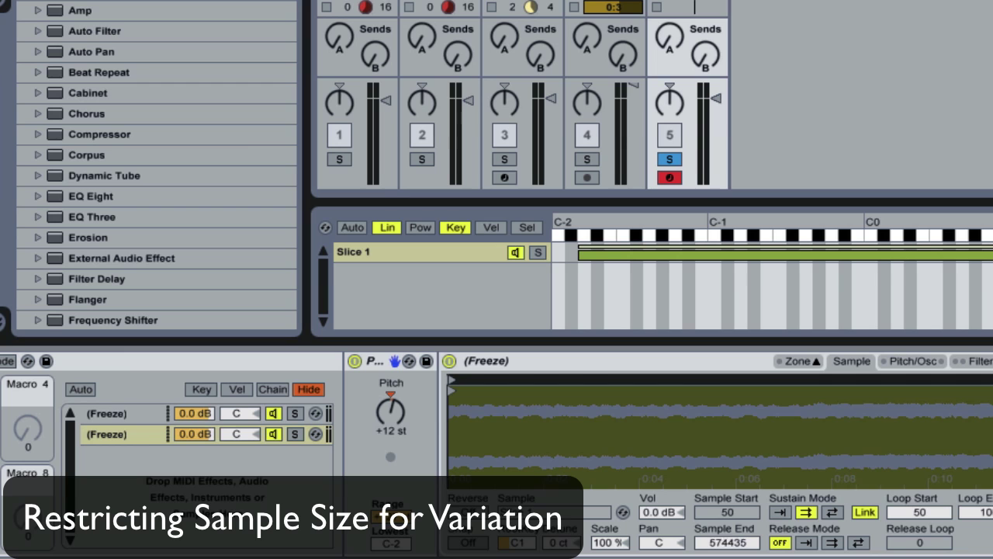
pyautogui.moveTo(958, 392); pyautogui.dragTo(811, 390)
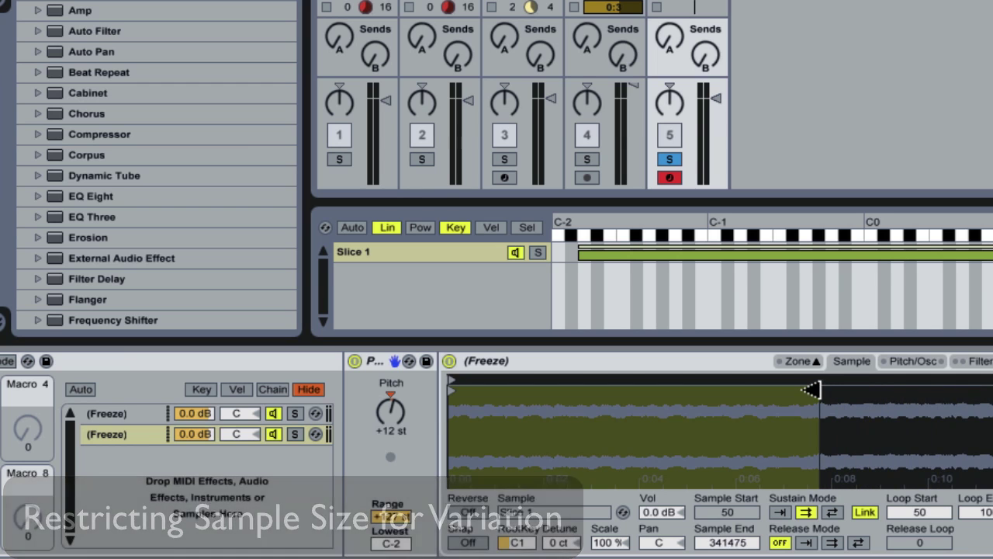
pyautogui.hscroll(-5, 497, 454)
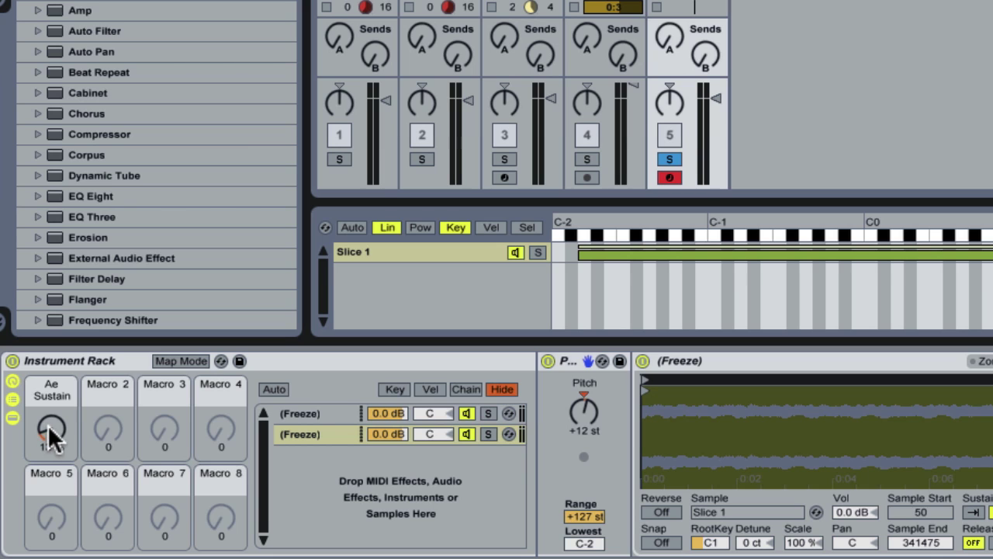
pyautogui.moveTo(47, 425); pyautogui.dragTo(47, 394)
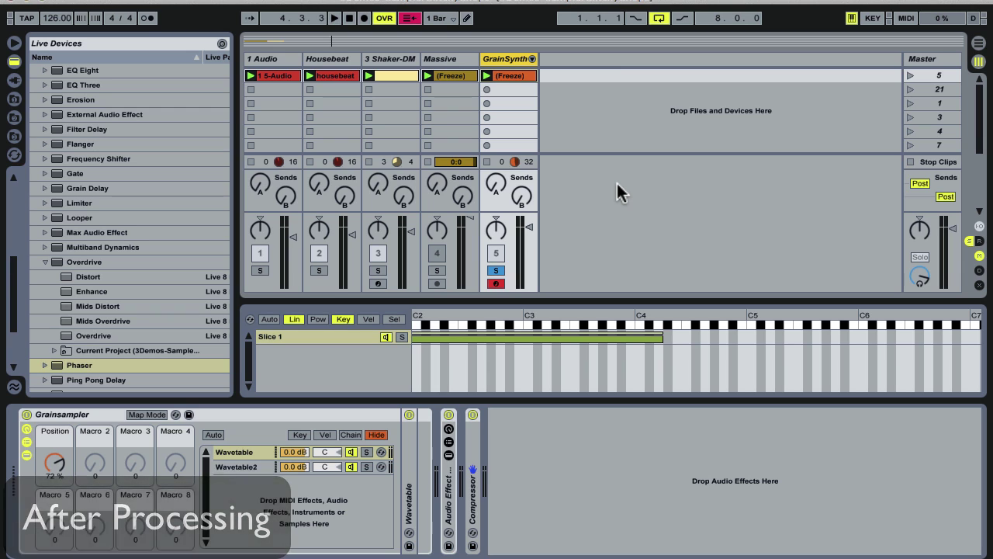
# Unsolo track 5 during playback and sweep the Position macro from 24 % to 47 %
pyautogui.press('space')
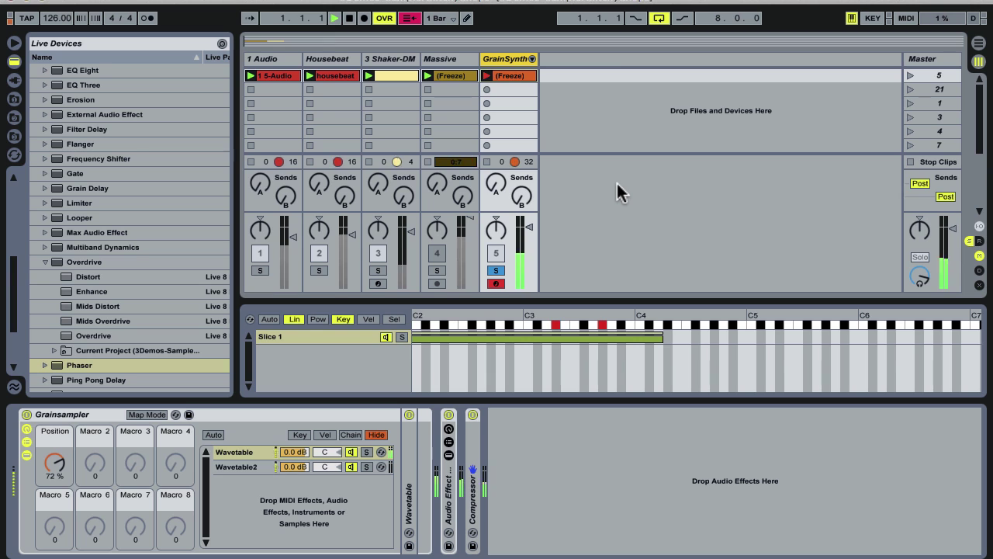
pyautogui.moveTo(57, 464); pyautogui.dragTo(57, 500)
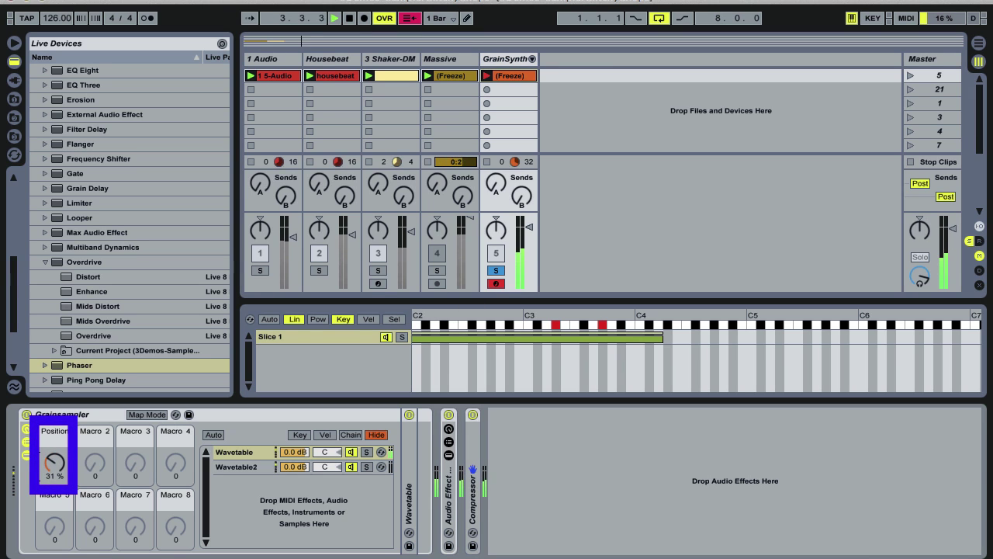
pyautogui.click(496, 272)
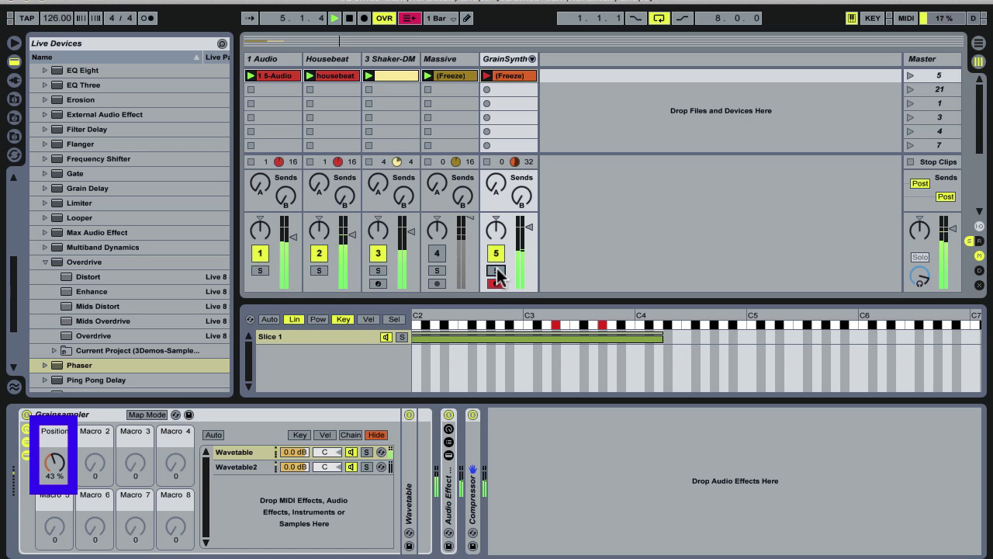
pyautogui.moveTo(78, 469)
pyautogui.mouseDown()
pyautogui.moveTo(78, 457)
pyautogui.moveTo(78, 470)
pyautogui.mouseUp()
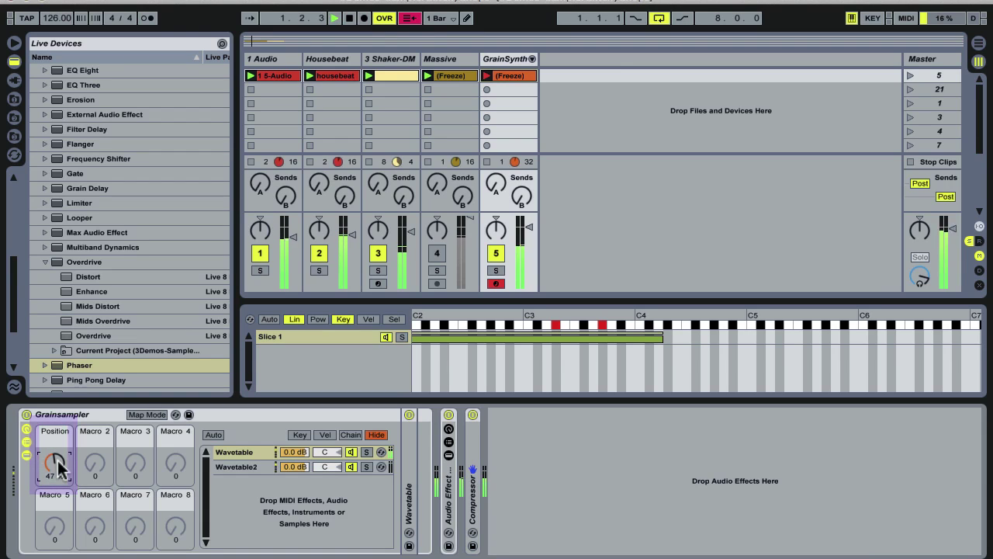
pyautogui.press('space')
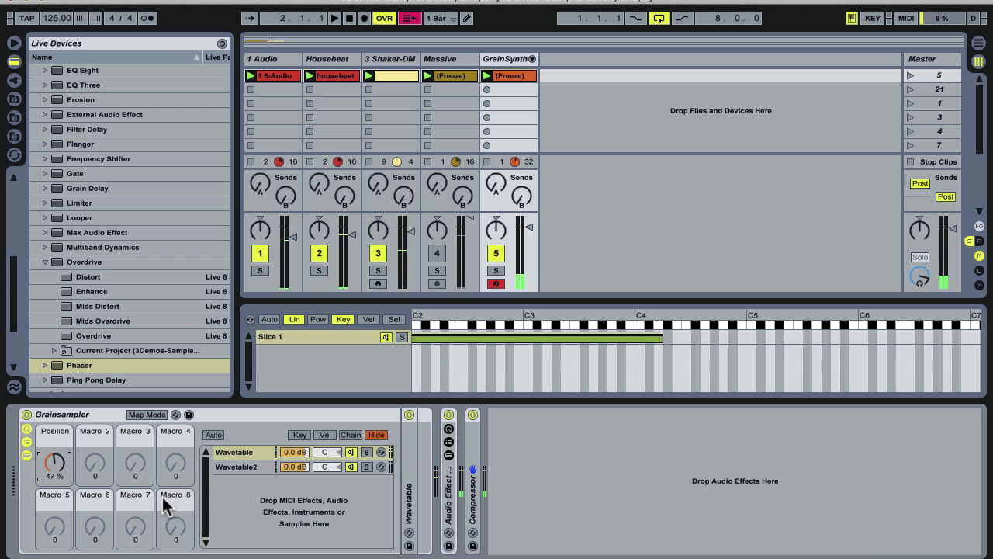